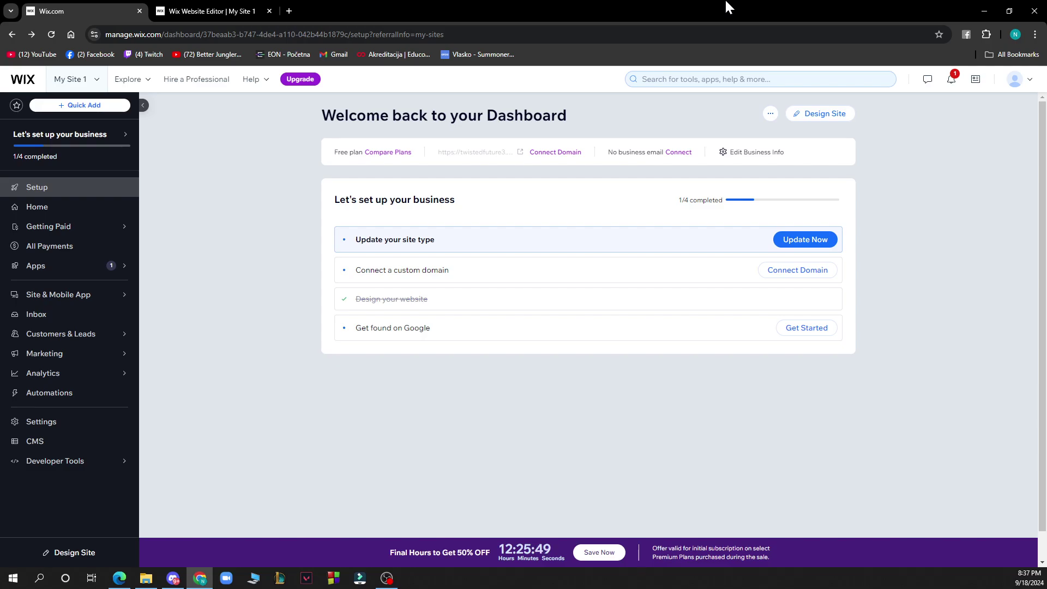
click(387, 578)
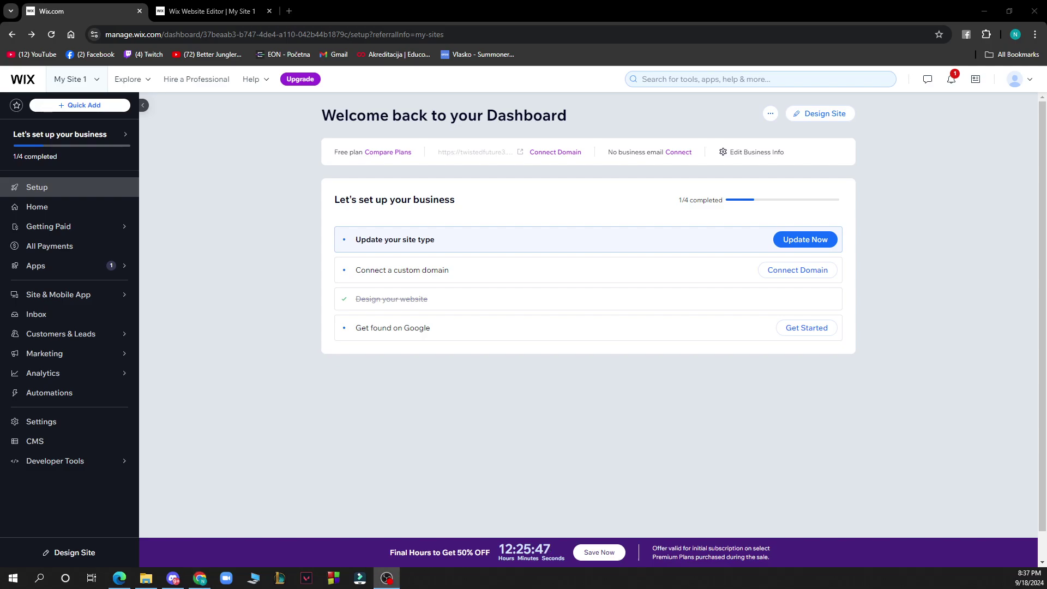
click(523, 7)
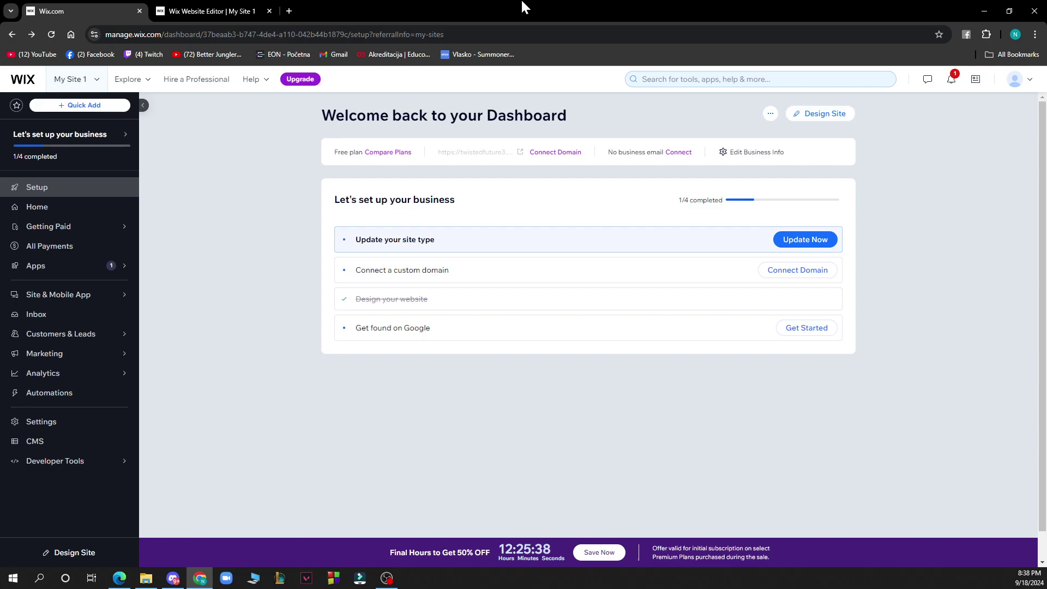
click(73, 78)
click(203, 311)
key(super+1)
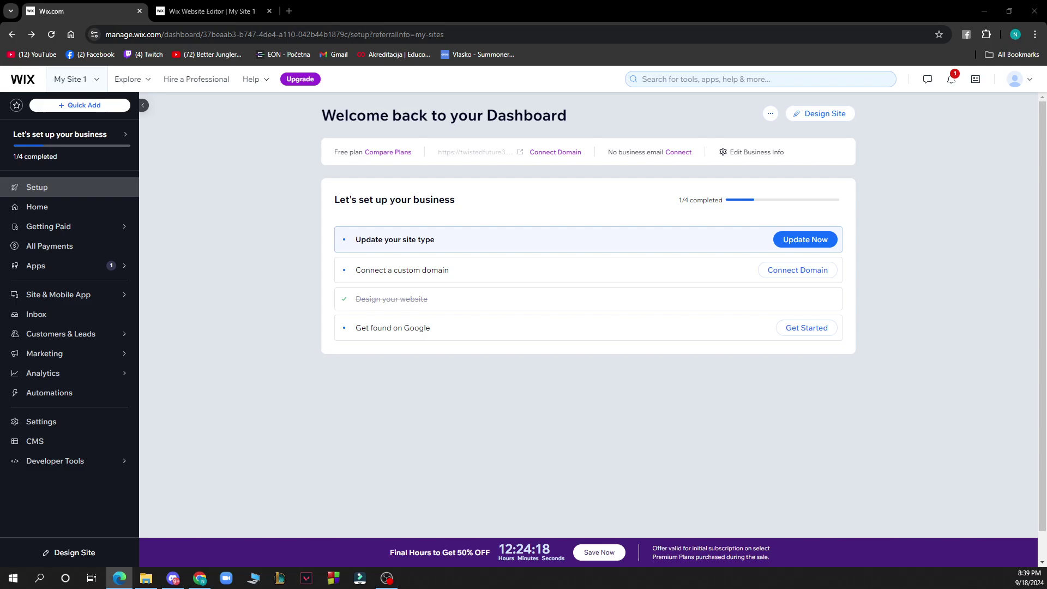
click(401, 7)
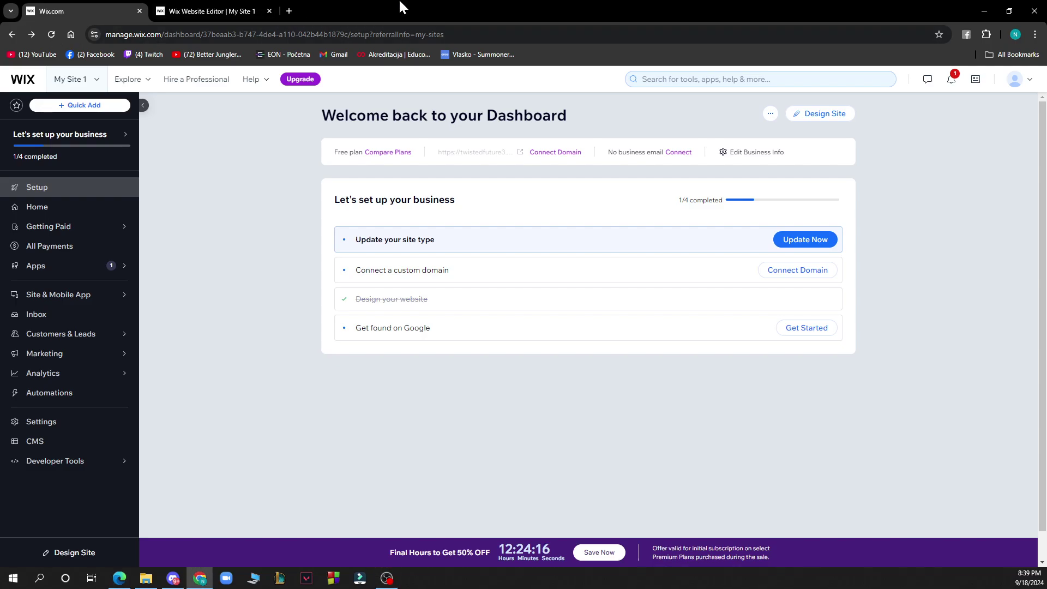